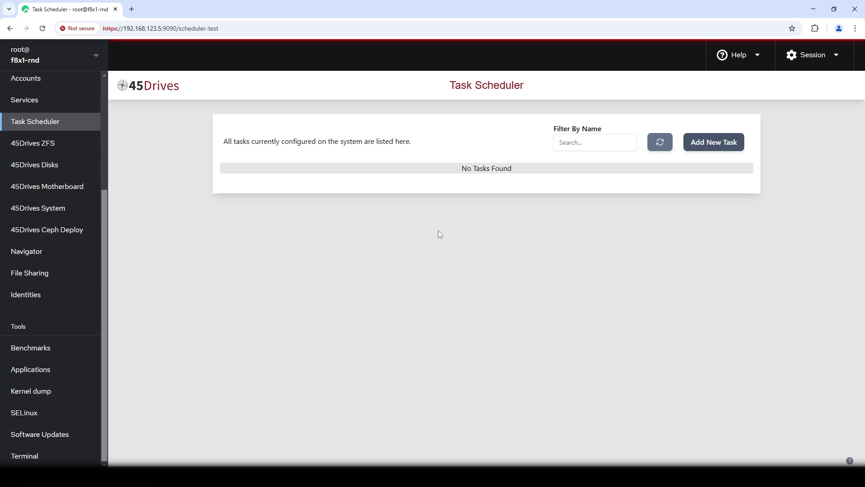
- Start a new task named sync_task and open the Task Template list
scroll(36, 201, up, 4)
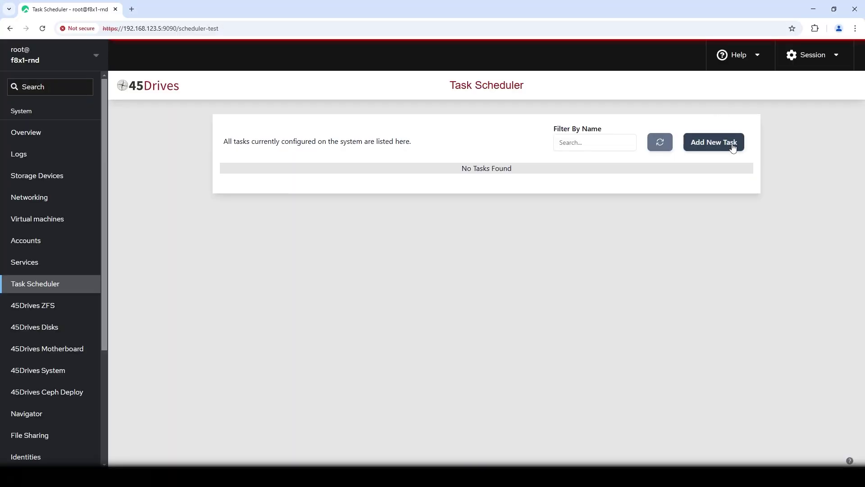
click(733, 148)
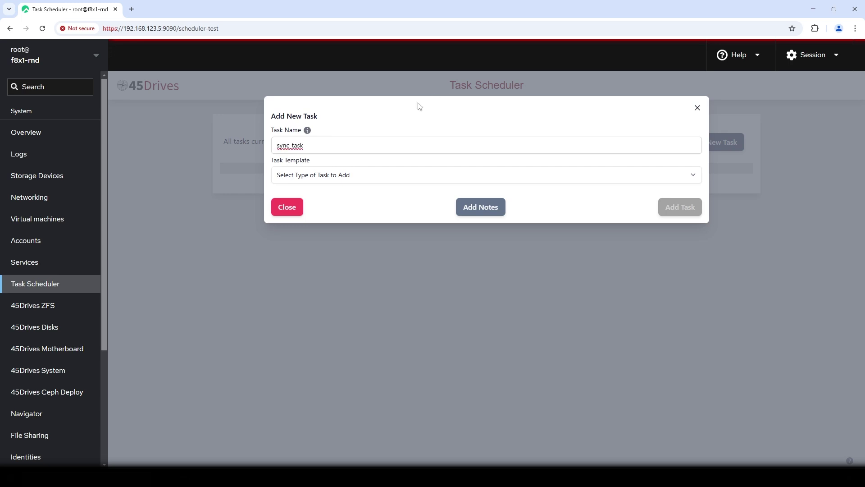
mouse_move(312, 132)
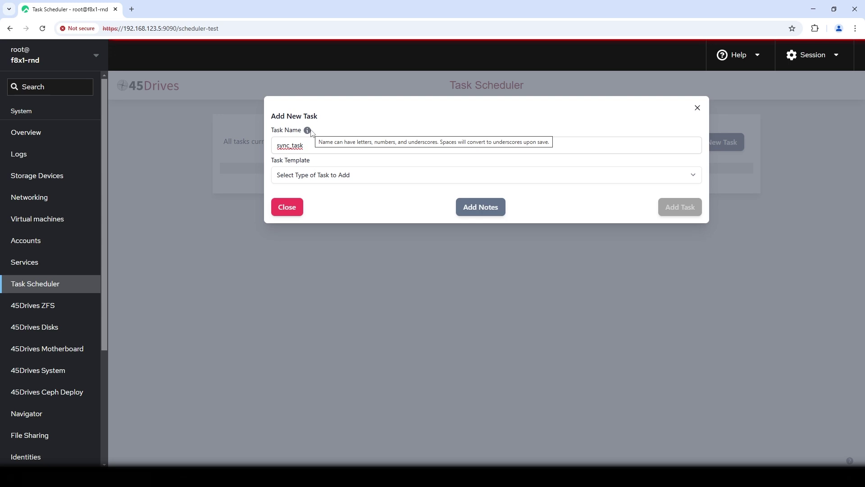
click(346, 179)
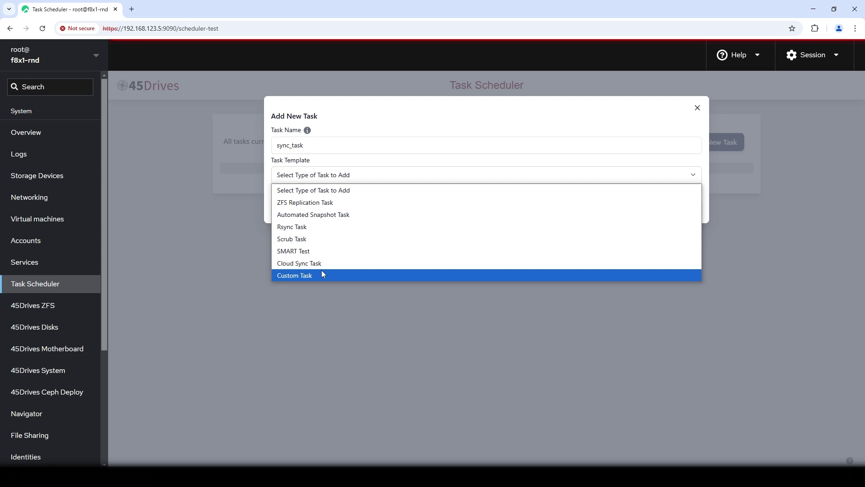
- Choose the Cloud Sync Task template and begin creating a new Rclone remote
click(331, 264)
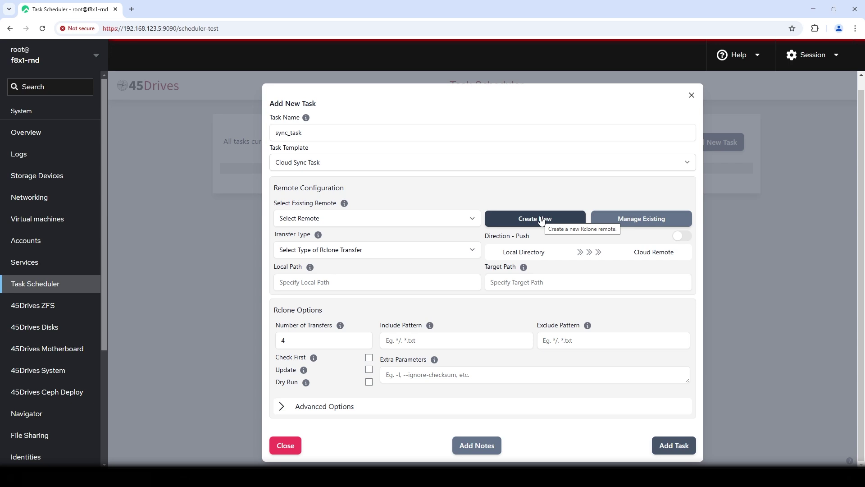
click(541, 217)
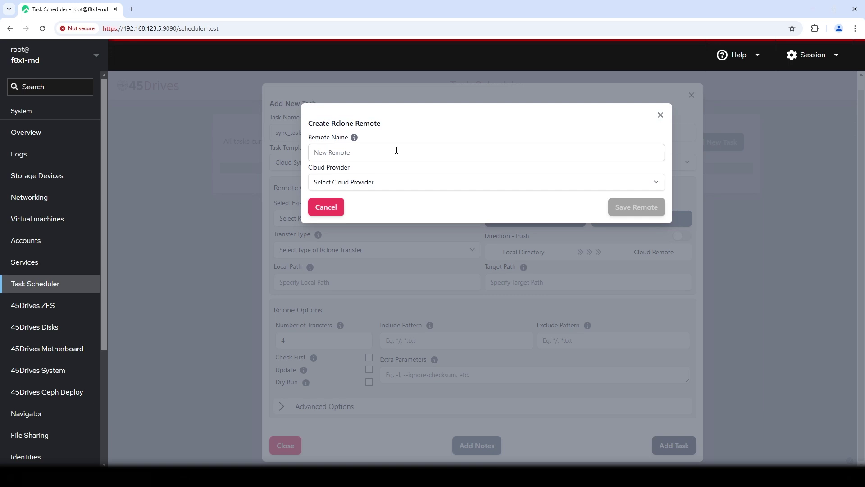
- Pick Google Drive as the new remote's cloud provider
click(375, 183)
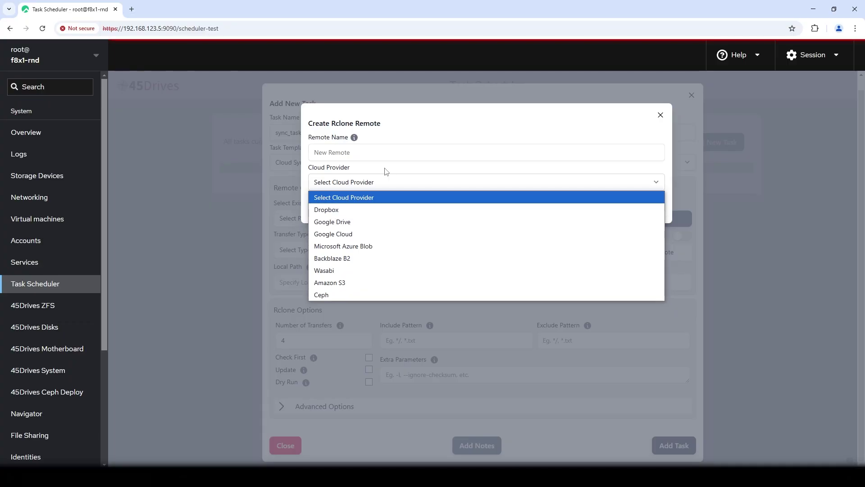
click(384, 170)
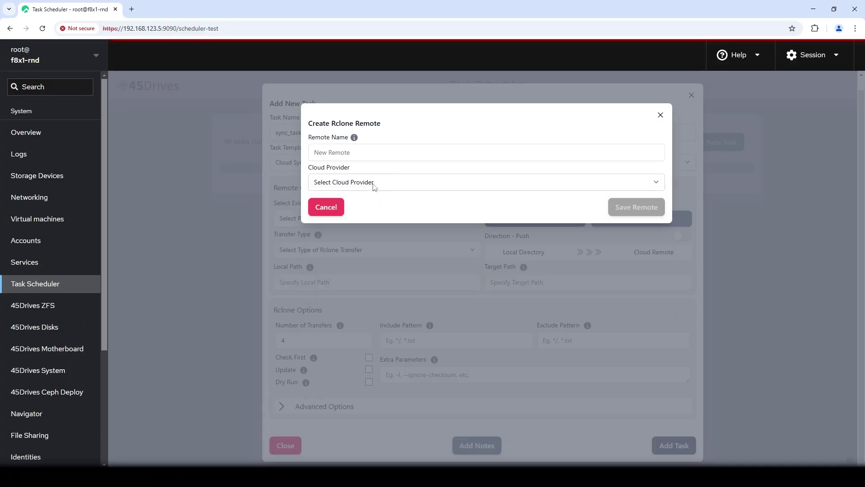
click(368, 181)
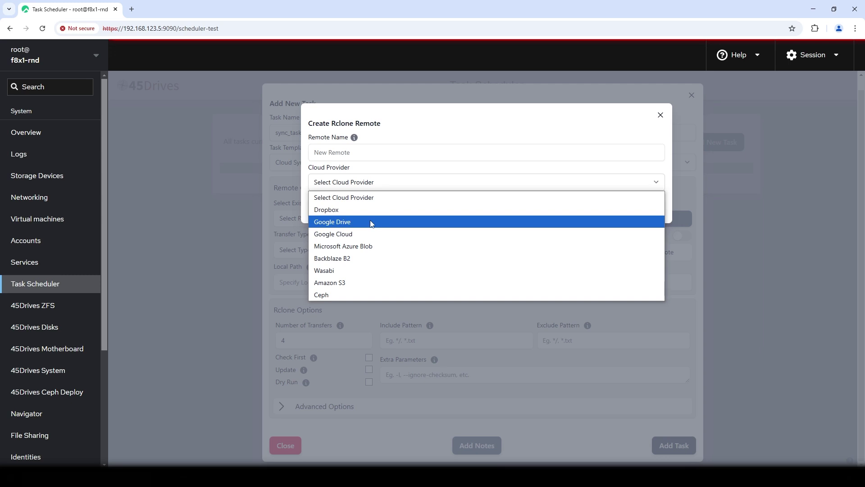
click(371, 222)
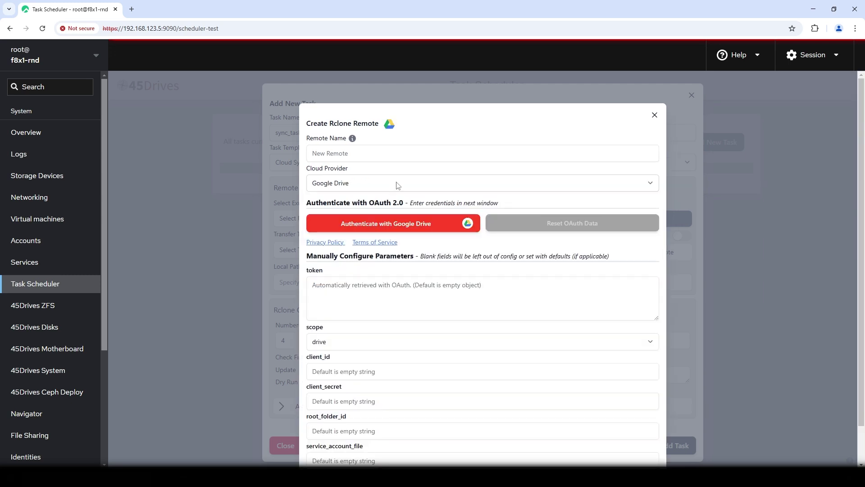
- Discard the Google Drive remote draft without saving it
scroll(417, 194, down, 2)
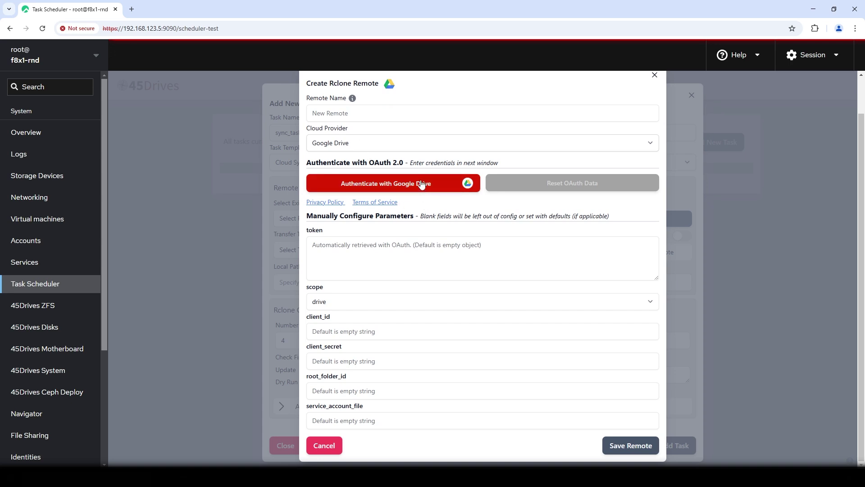
scroll(358, 339, up, 2)
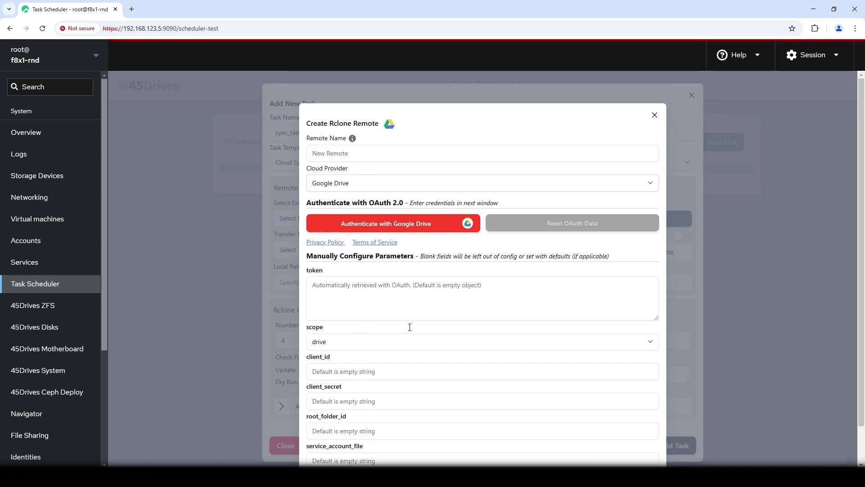
scroll(393, 313, down, 2)
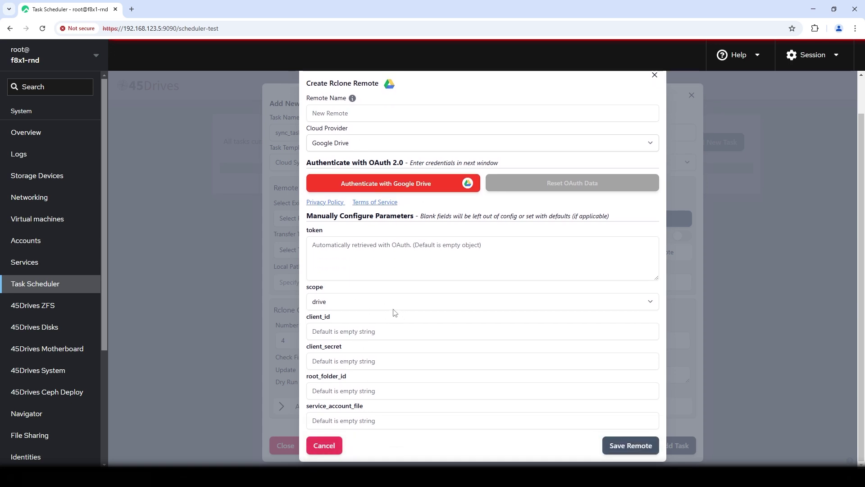
click(323, 445)
click(527, 244)
- Preview the Amazon S3 provider settings twice, discarding each draft remote
click(536, 221)
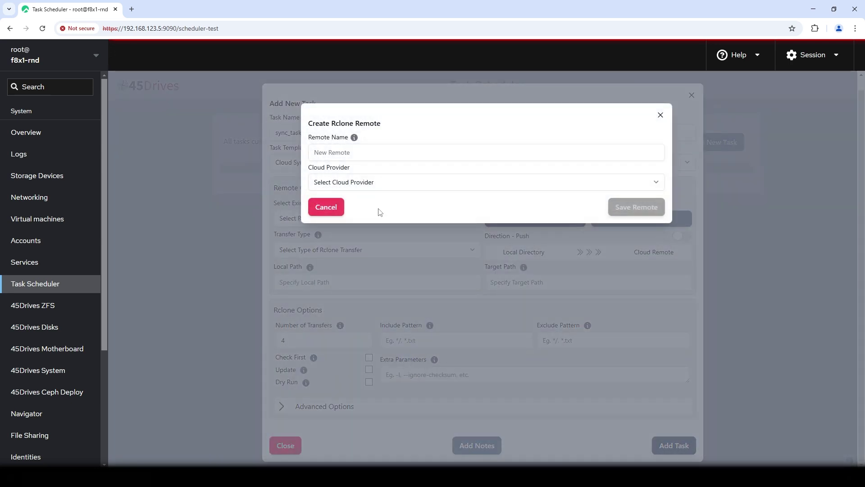
click(364, 183)
click(341, 288)
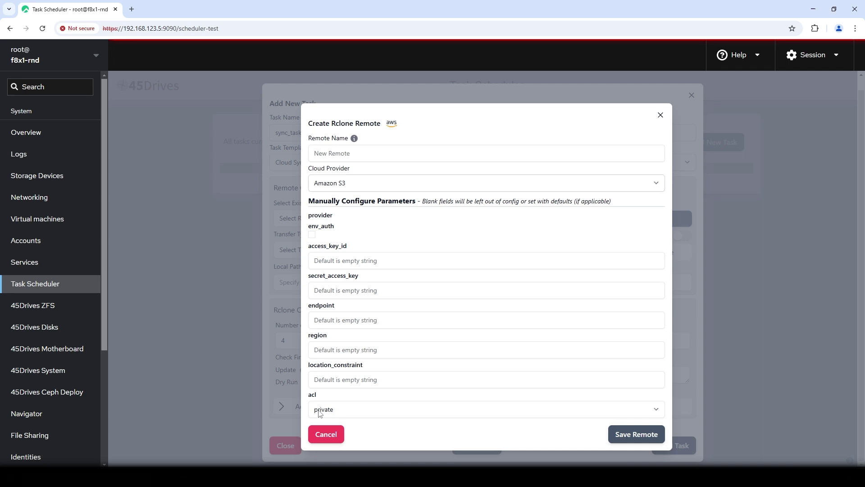
click(326, 433)
click(506, 246)
click(545, 220)
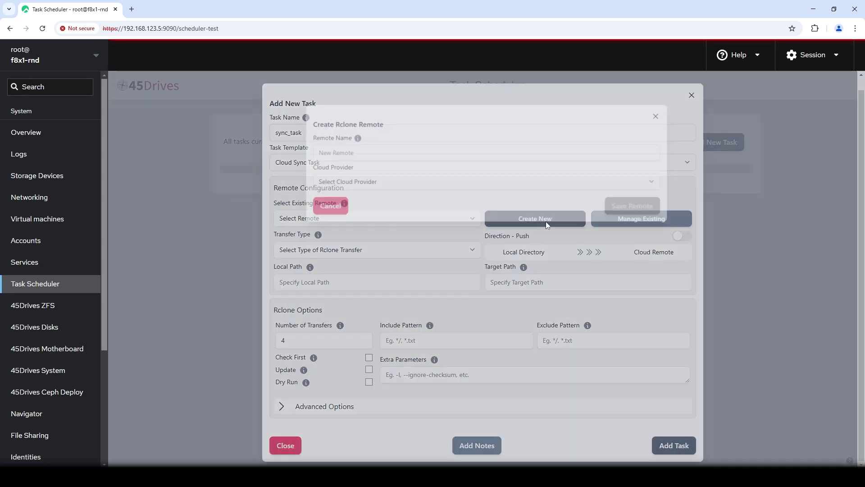
click(358, 183)
click(333, 281)
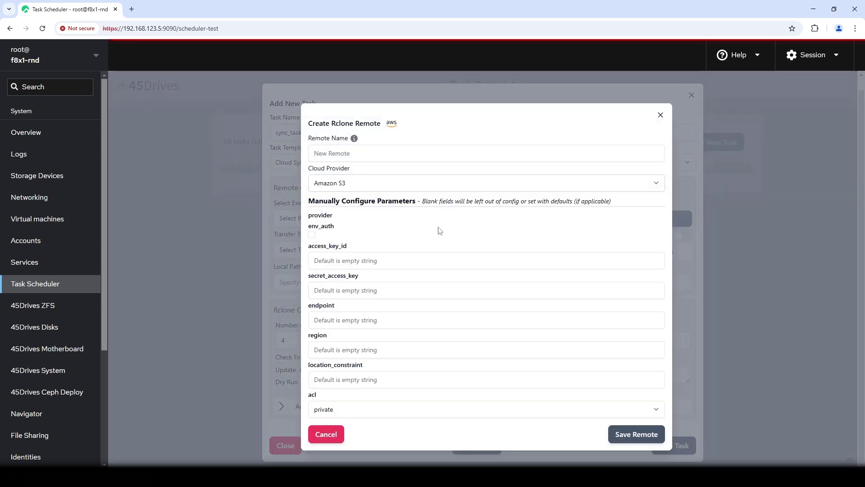
click(331, 431)
click(498, 248)
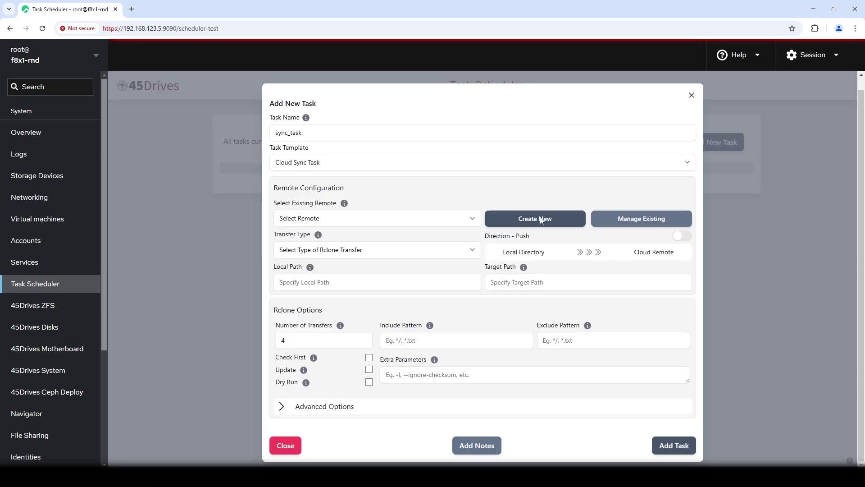
- Preview the Wasabi provider settings, then discard that draft and return to the task form
click(541, 220)
click(360, 183)
click(383, 272)
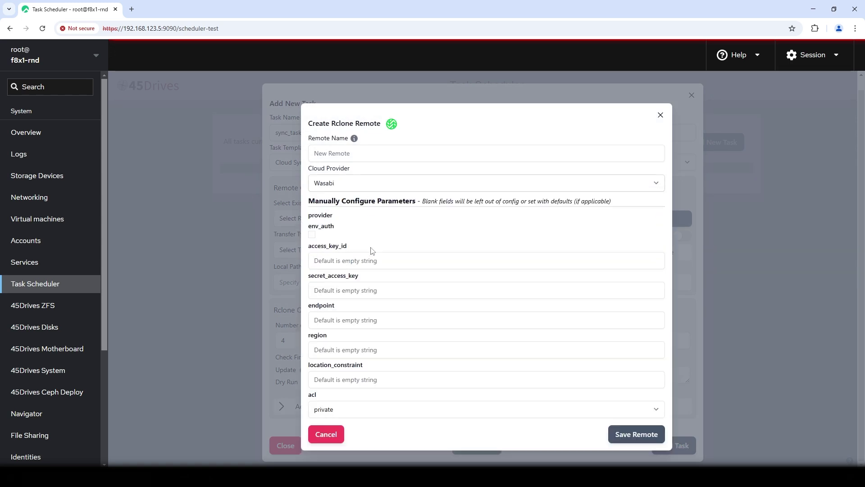
click(660, 115)
click(530, 247)
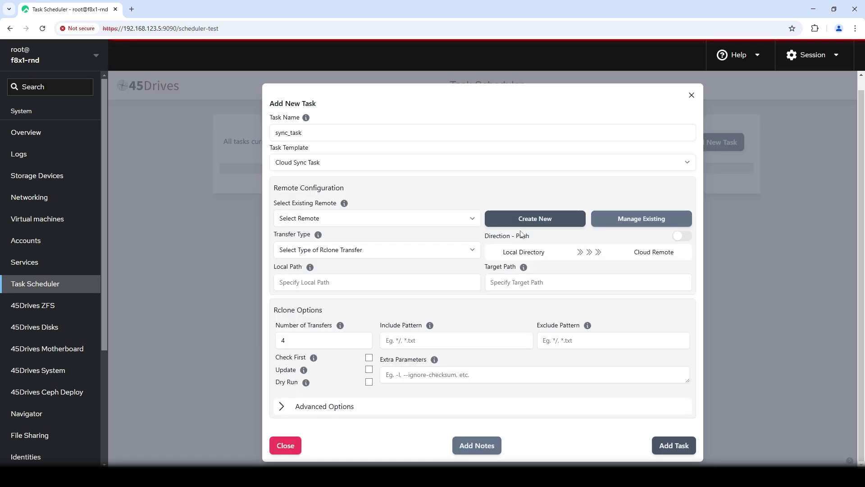
click(449, 222)
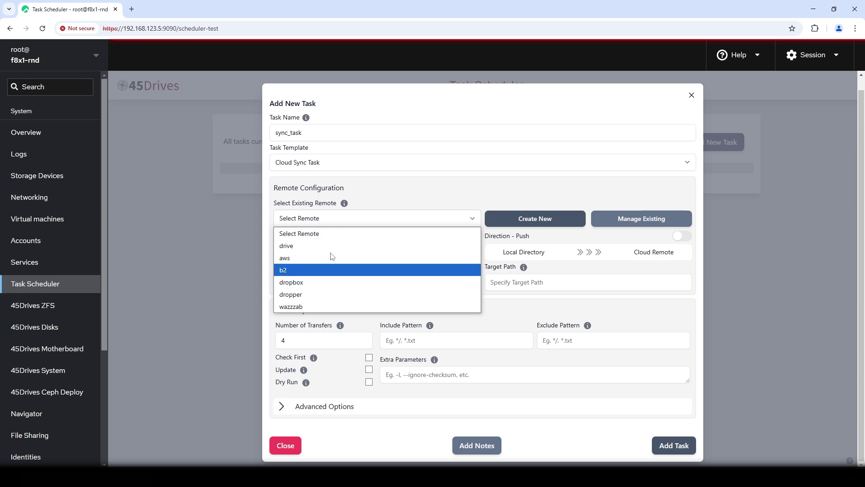
- Try the dropbox and b2 remotes, then settle on drive with target path drive:
click(300, 245)
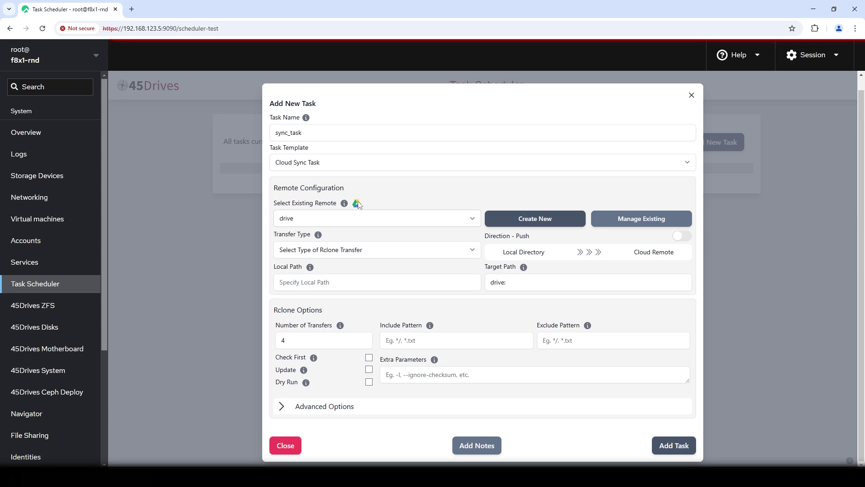
click(343, 224)
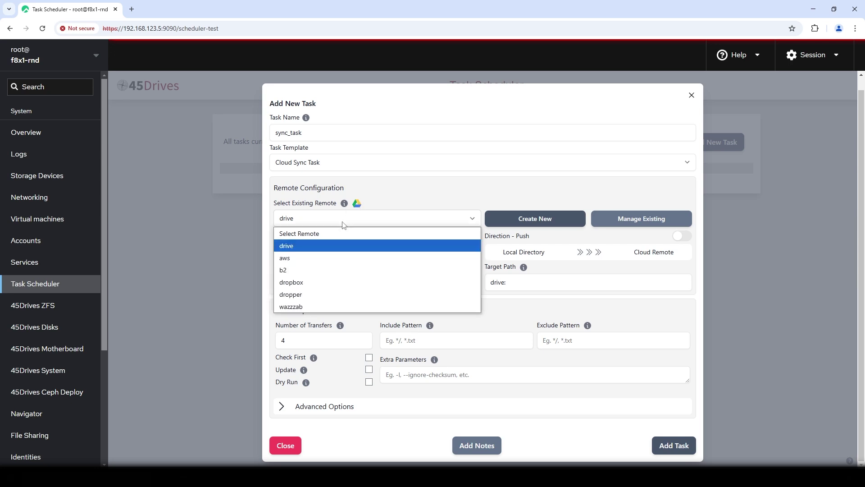
click(319, 282)
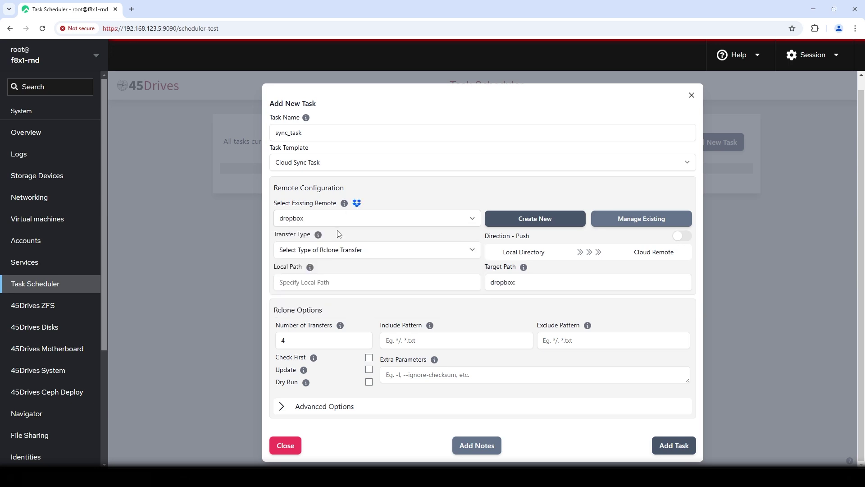
click(356, 221)
click(326, 270)
click(384, 225)
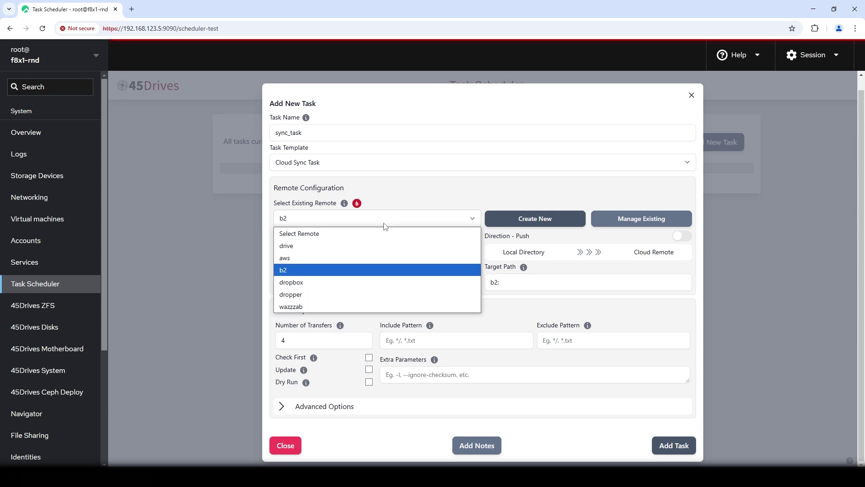
click(330, 250)
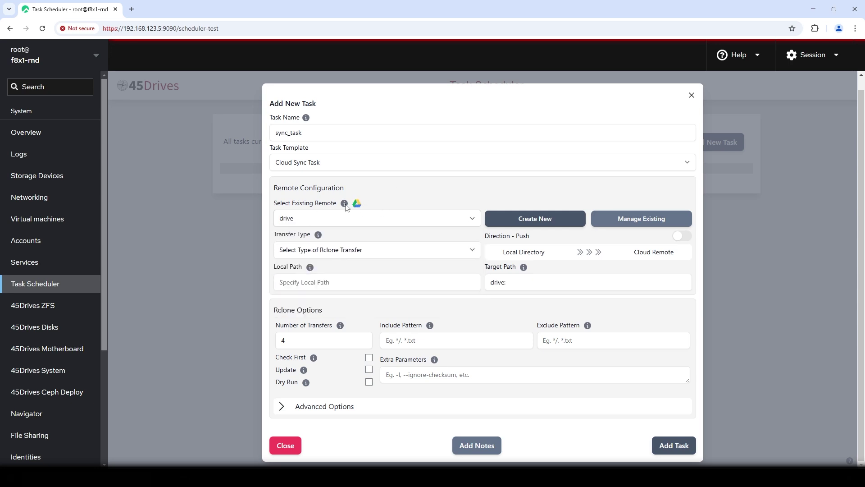
mouse_move(345, 204)
click(364, 251)
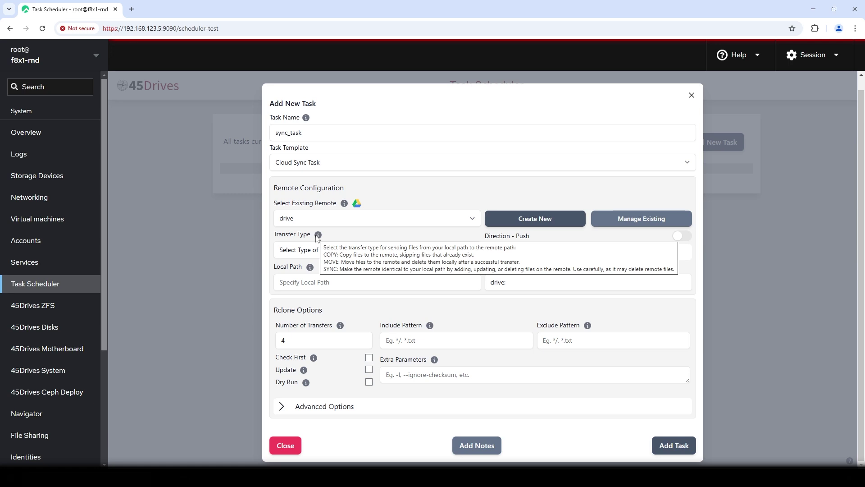
- Set the transfer type to COPY, keeping the direction on Push
click(379, 250)
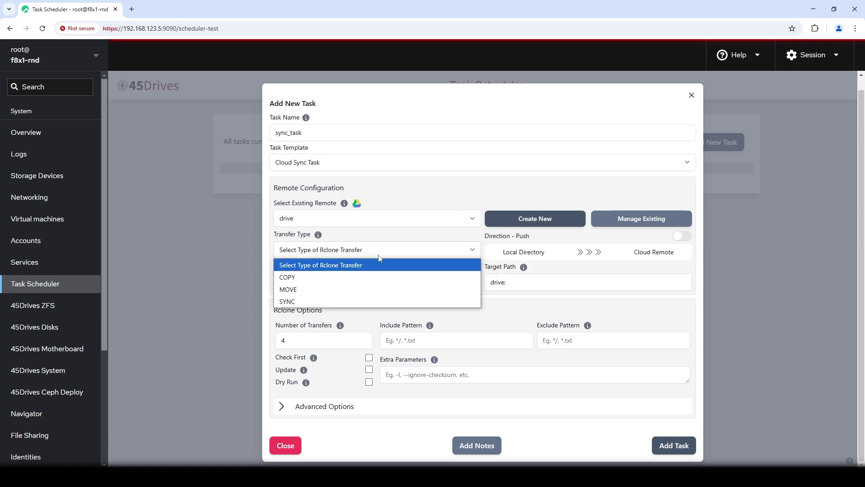
click(340, 277)
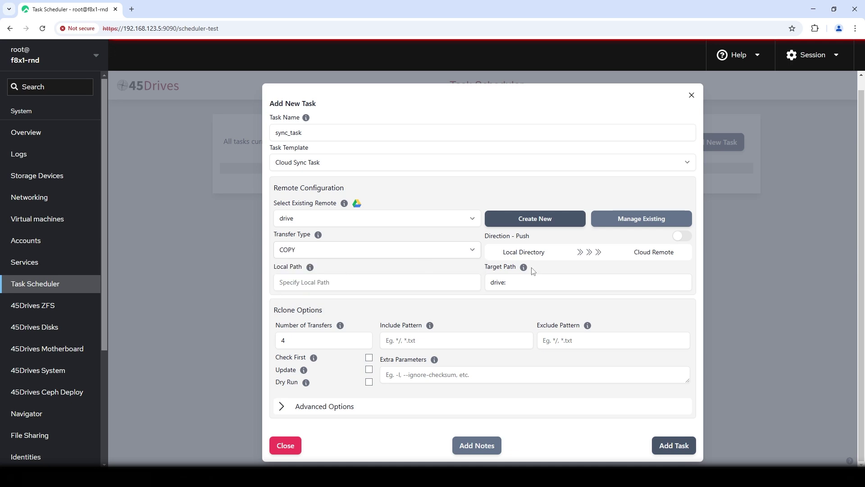
click(680, 238)
click(680, 239)
- Enter /tank/dozer as the local path
text(/mnt/)
key(BackSpace)
text(tank/dozer)
mouse_move(311, 271)
mouse_move(314, 359)
mouse_move(309, 384)
click(447, 339)
- Glance at the advanced rclone options, collapse them, and add sync_task
click(329, 404)
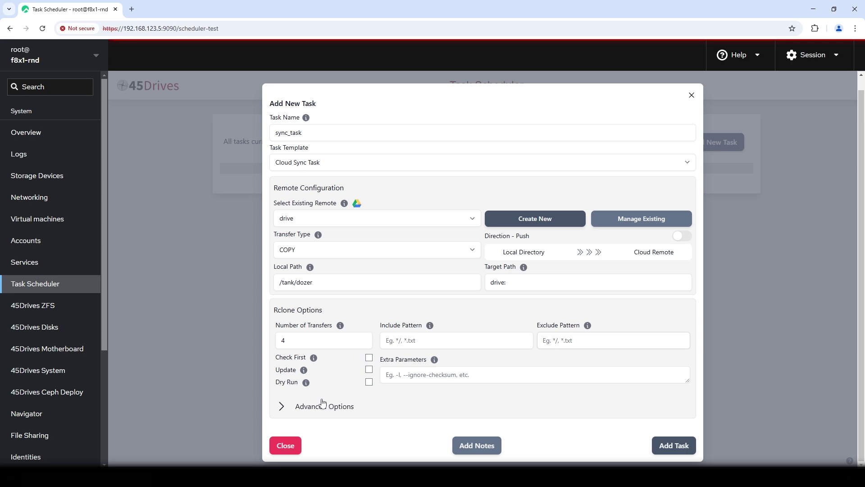
scroll(338, 373, down, 3)
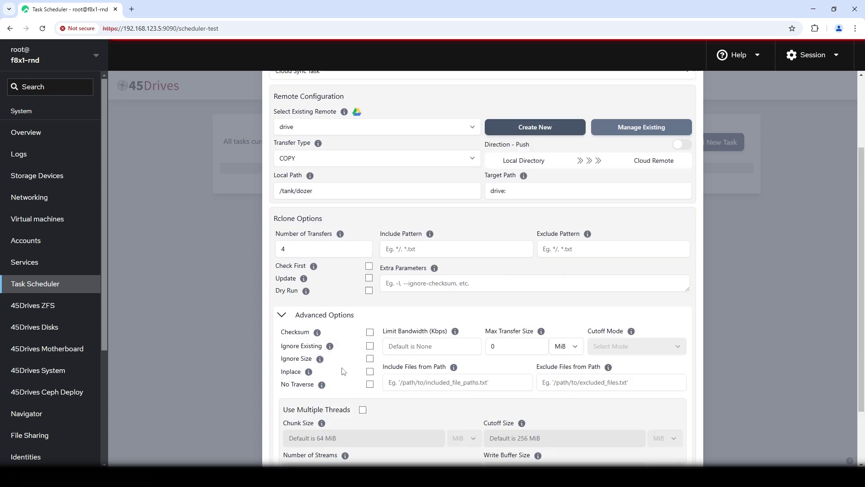
scroll(384, 291, down, 1)
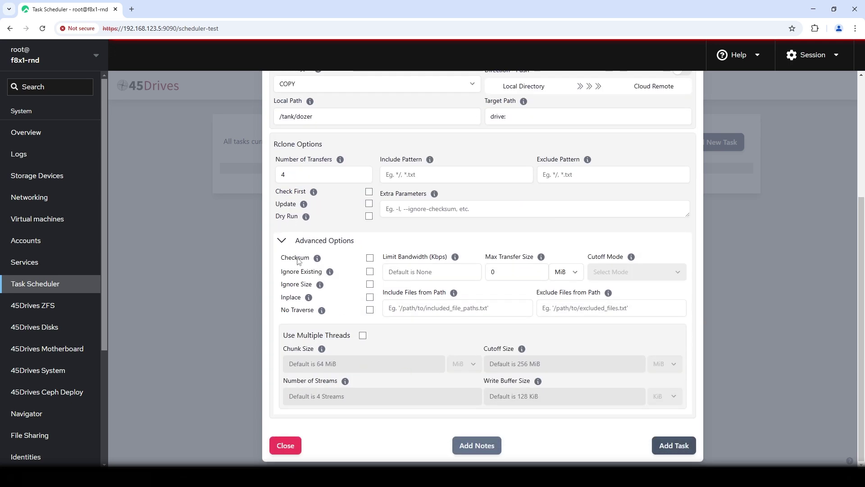
click(323, 239)
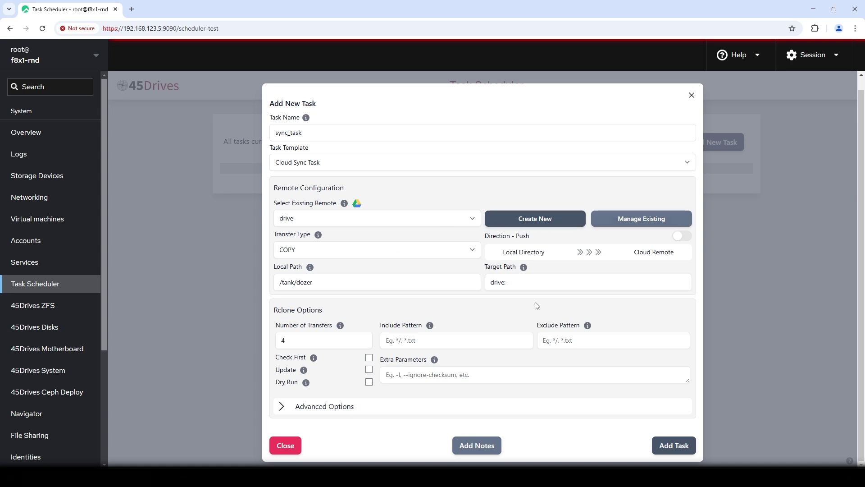
click(673, 446)
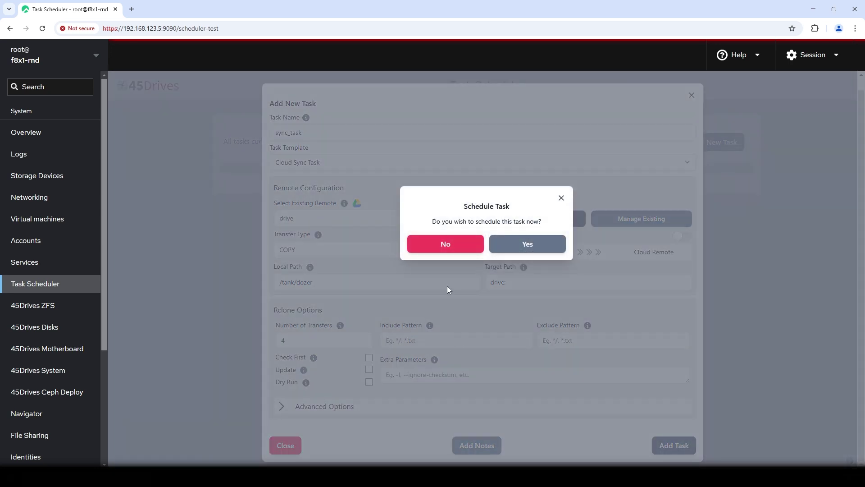
- Schedule sync_task now with a Daily midnight interval and save the schedule
click(523, 248)
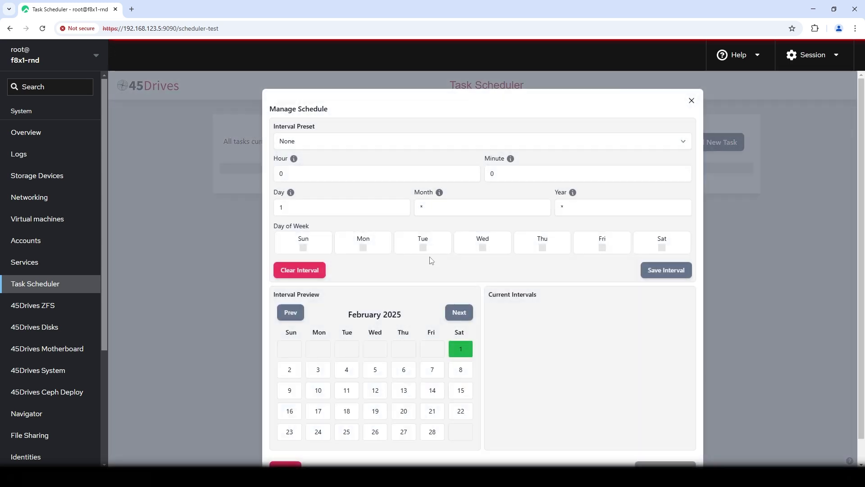
click(419, 145)
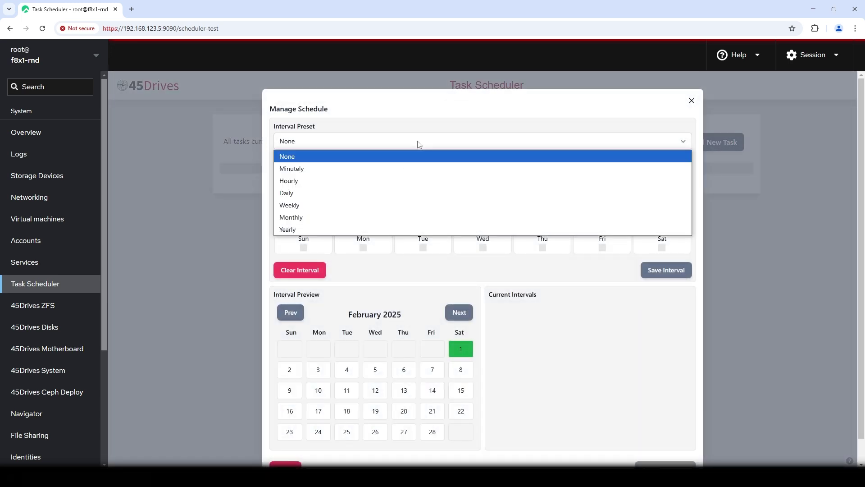
click(300, 195)
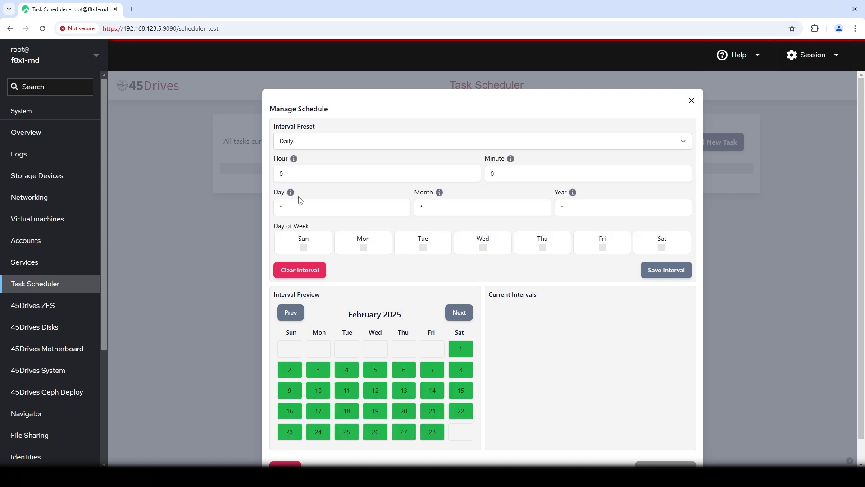
click(657, 270)
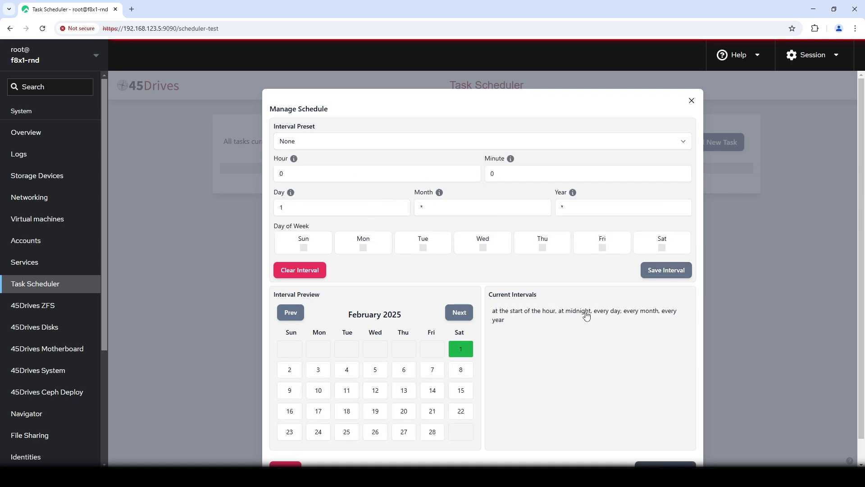
scroll(614, 315, down, 1)
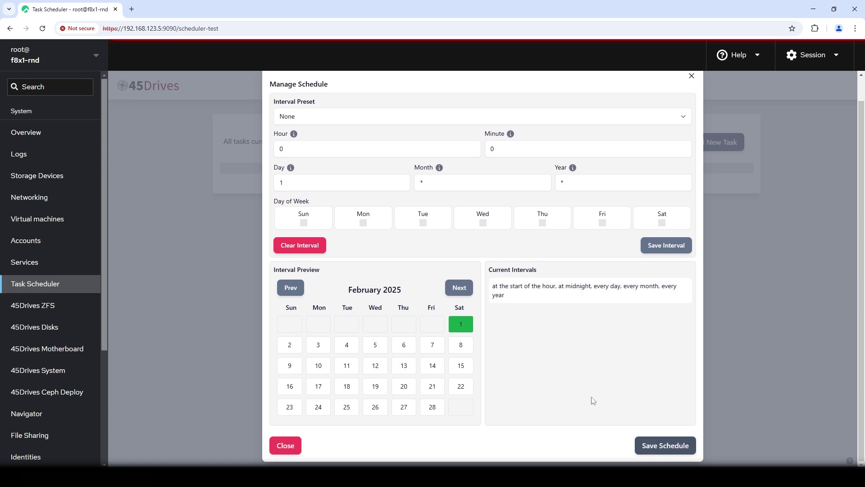
click(671, 447)
click(546, 245)
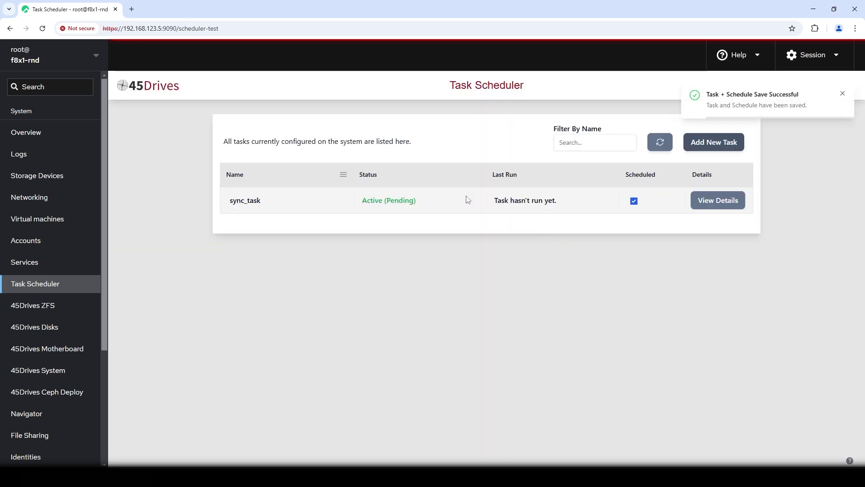
- Run sync_task once immediately from its details view
drag(563, 203, 514, 203)
click(514, 203)
click(708, 203)
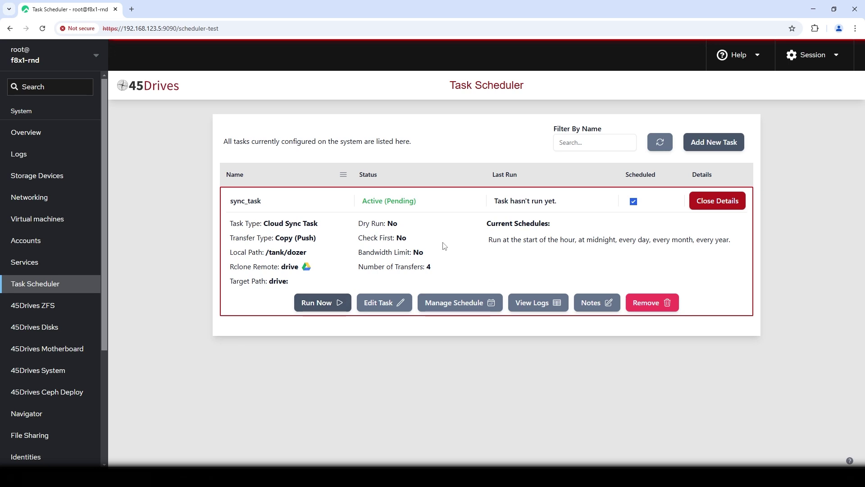
drag(506, 237, 636, 239)
click(483, 259)
click(323, 304)
click(525, 245)
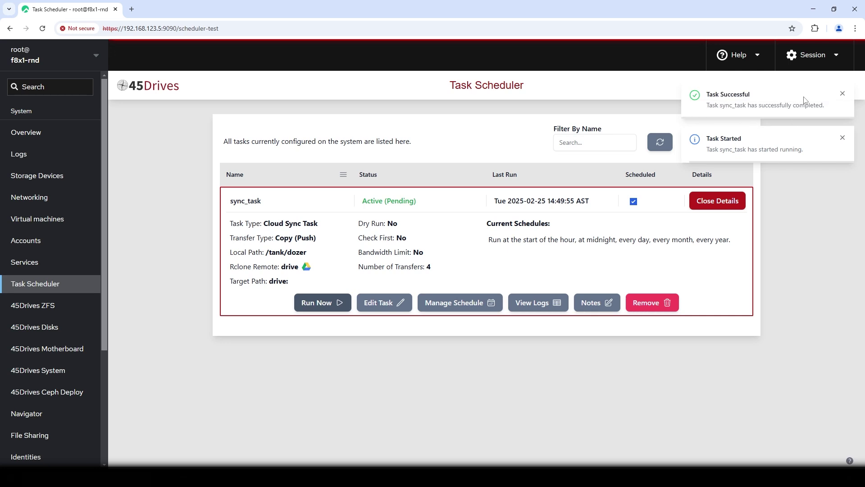
- Review sync_task's latest run log and its empty notes, then bring up Manage Schedule
drag(805, 97, 736, 97)
click(537, 304)
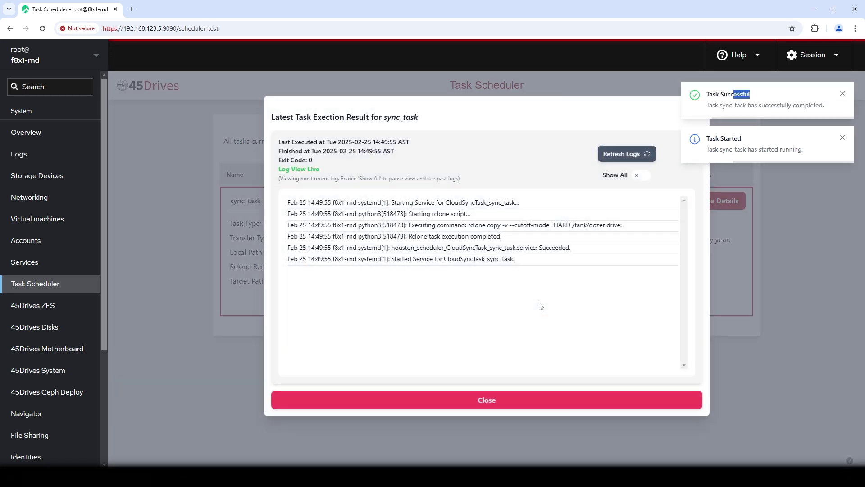
drag(366, 202, 554, 284)
click(547, 291)
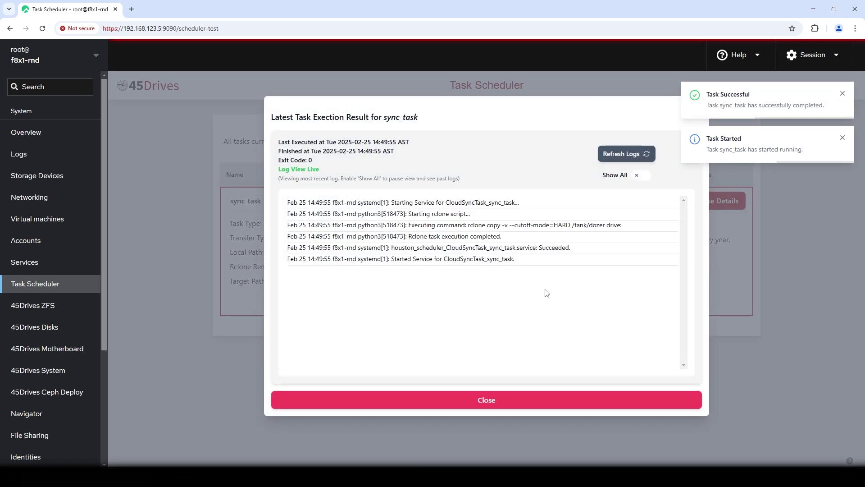
click(526, 405)
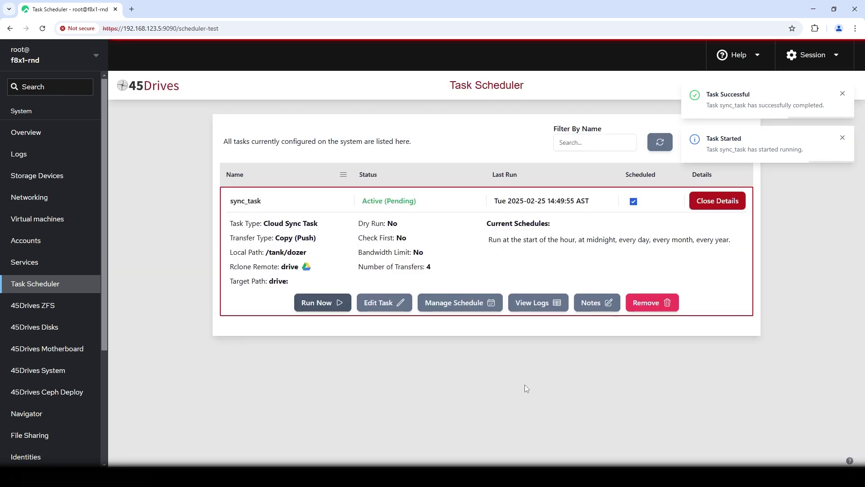
click(605, 303)
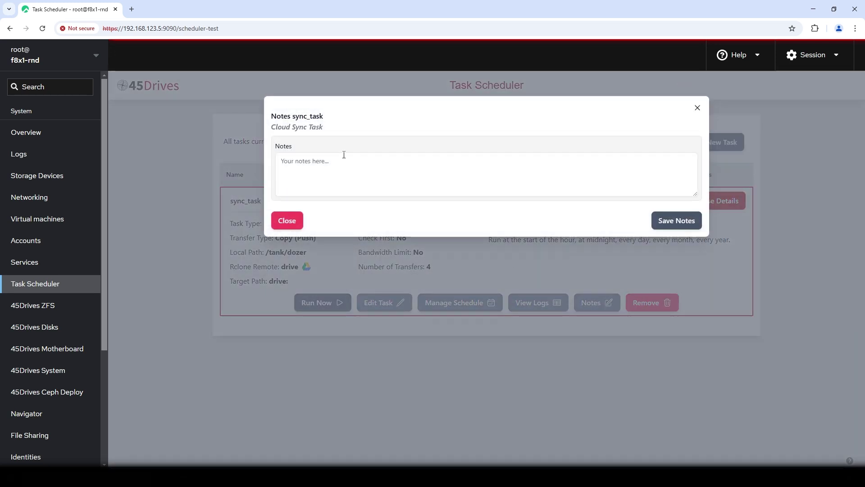
click(292, 222)
click(490, 302)
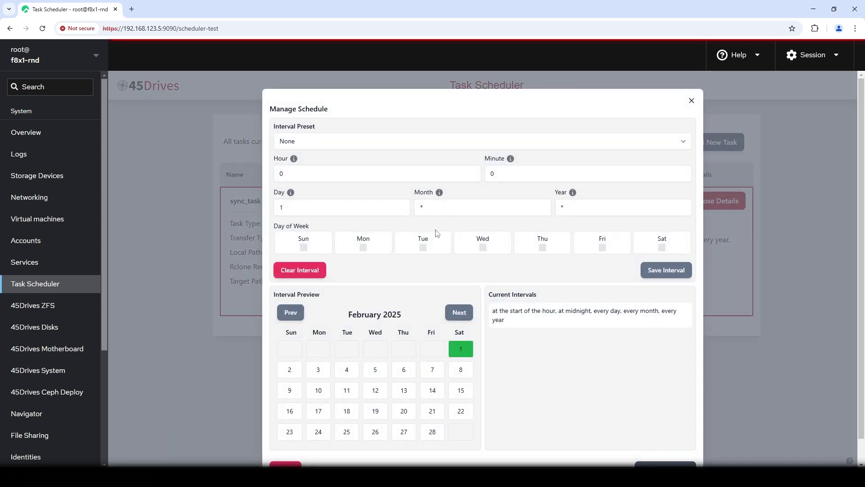
- Swap the midnight interval for a Weekly Sunday 00:00 interval and save the schedule
click(528, 289)
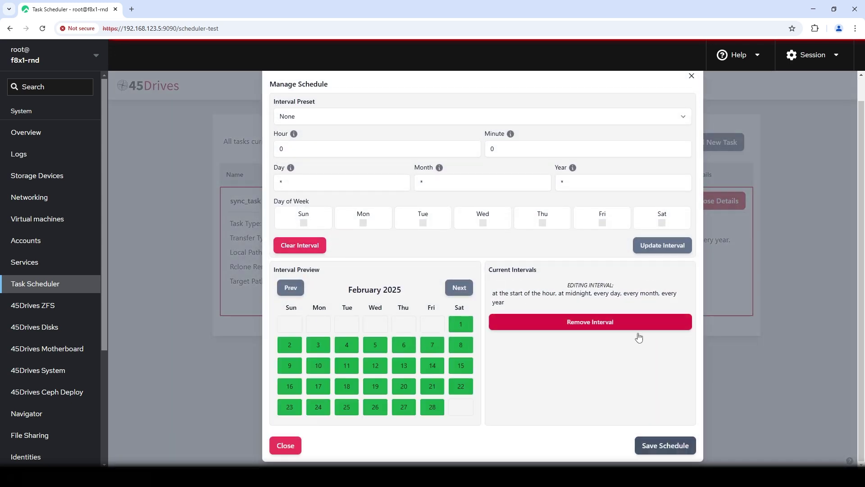
click(627, 323)
scroll(473, 234, up, 1)
click(316, 144)
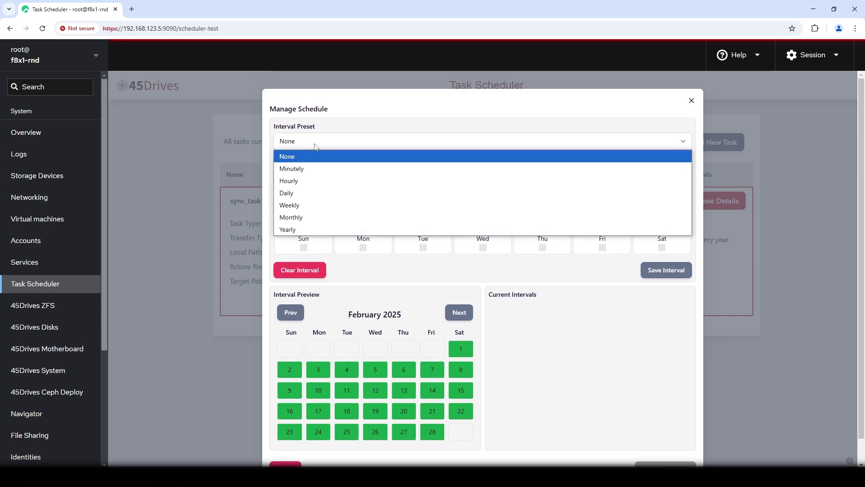
click(300, 206)
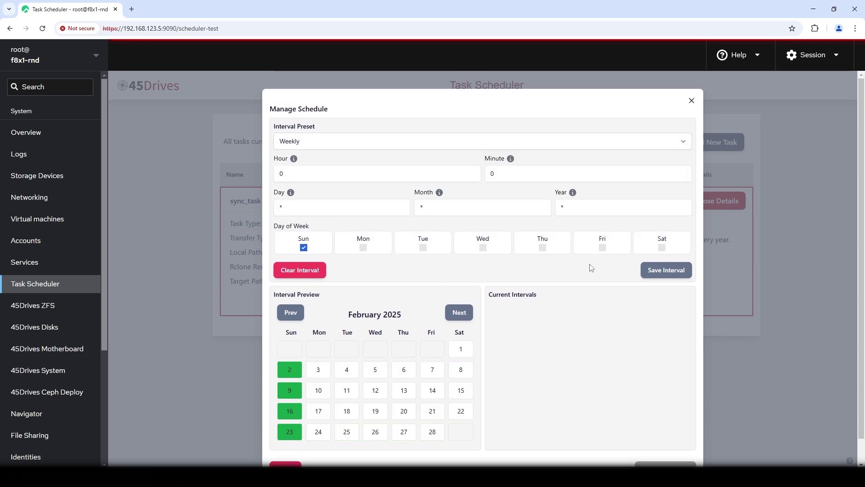
click(666, 270)
scroll(660, 344, down, 1)
click(671, 444)
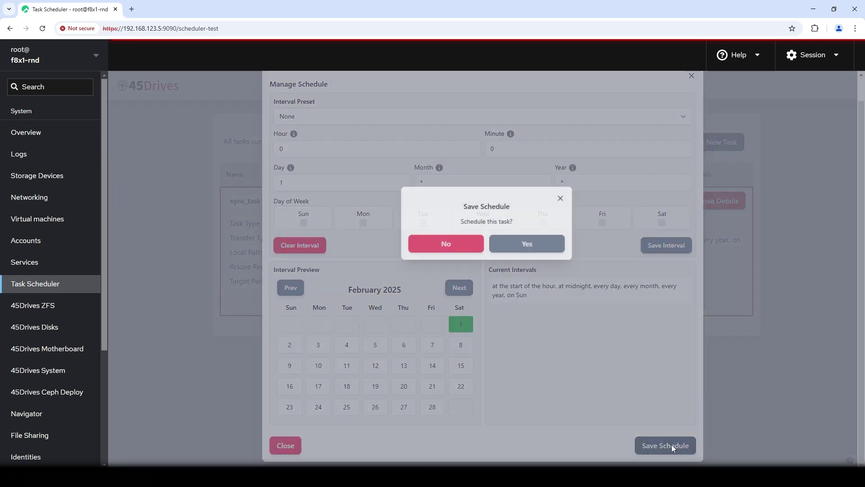
click(552, 246)
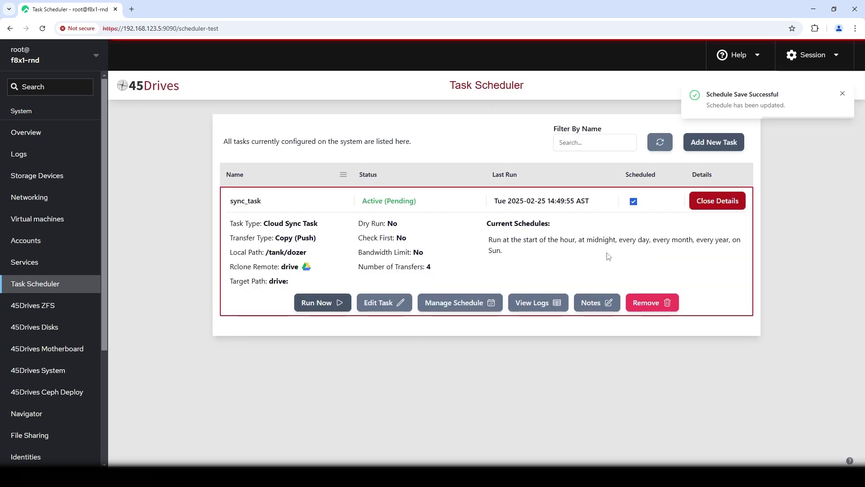
click(716, 142)
click(316, 176)
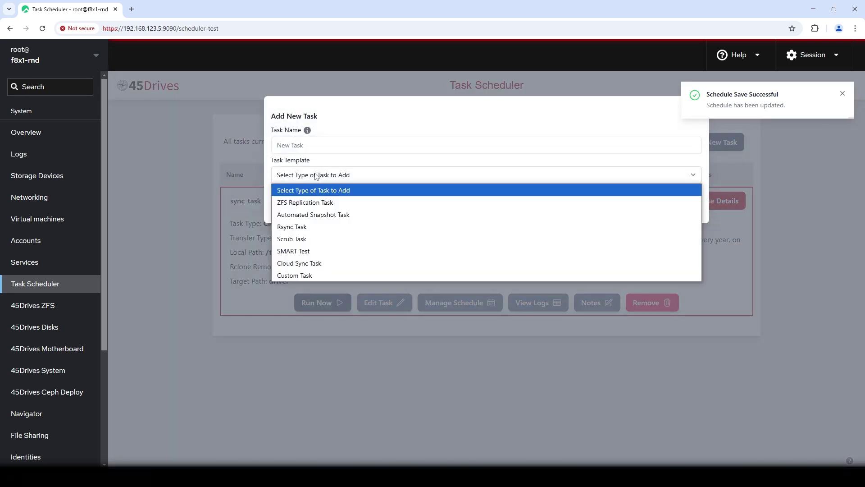
click(307, 262)
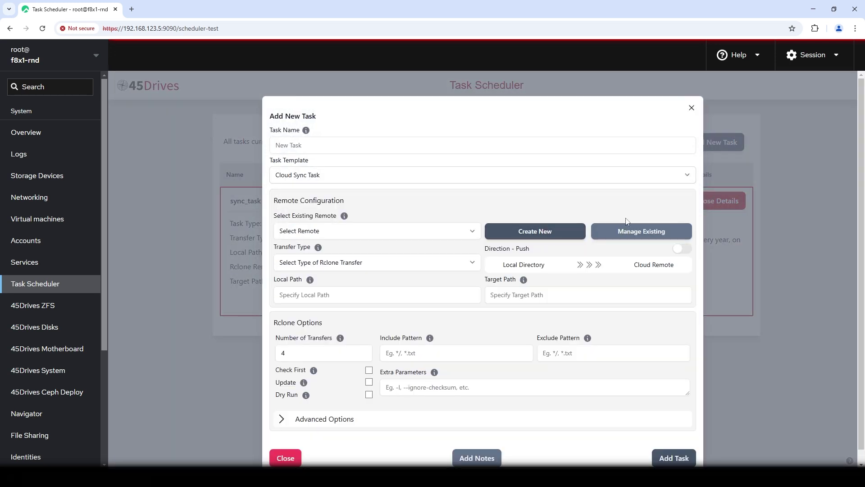
click(646, 239)
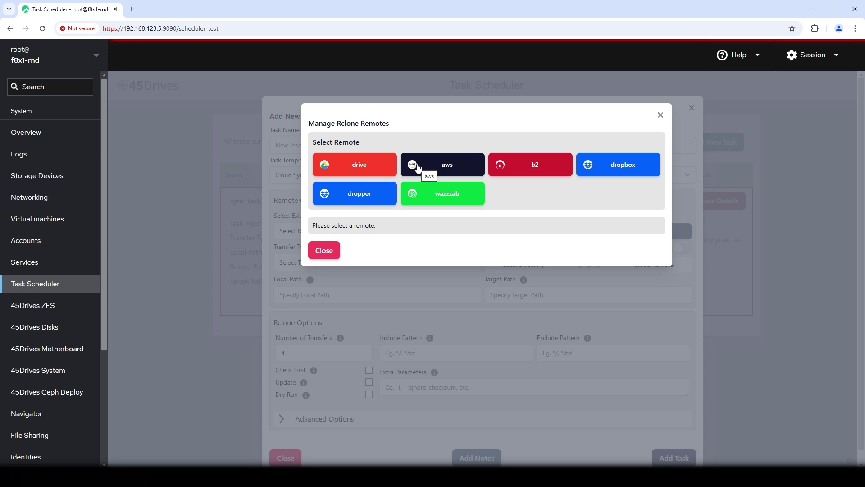
click(660, 116)
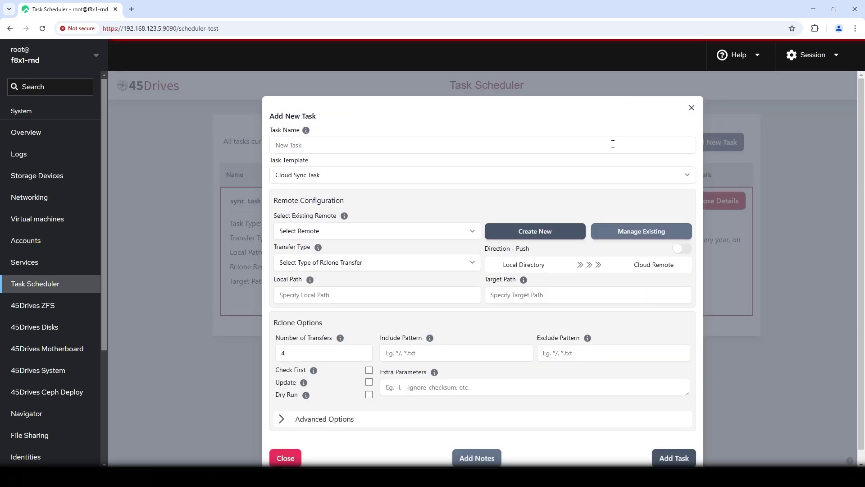
scroll(421, 340, down, 1)
click(285, 445)
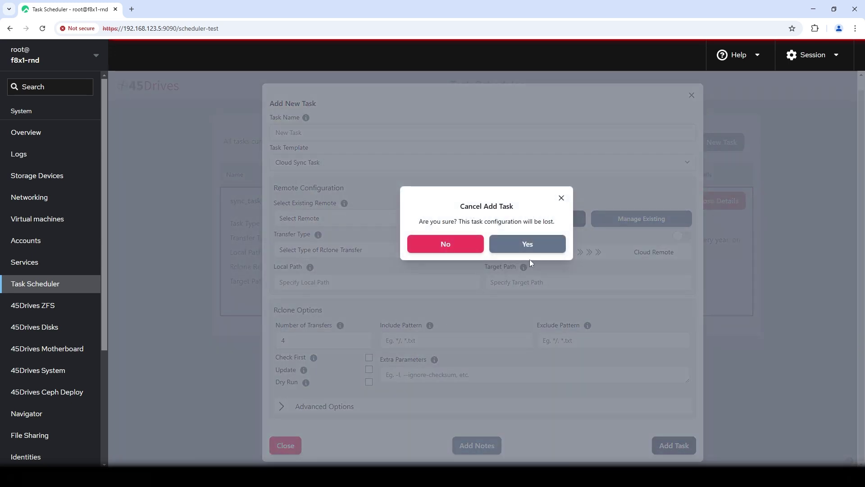
click(530, 244)
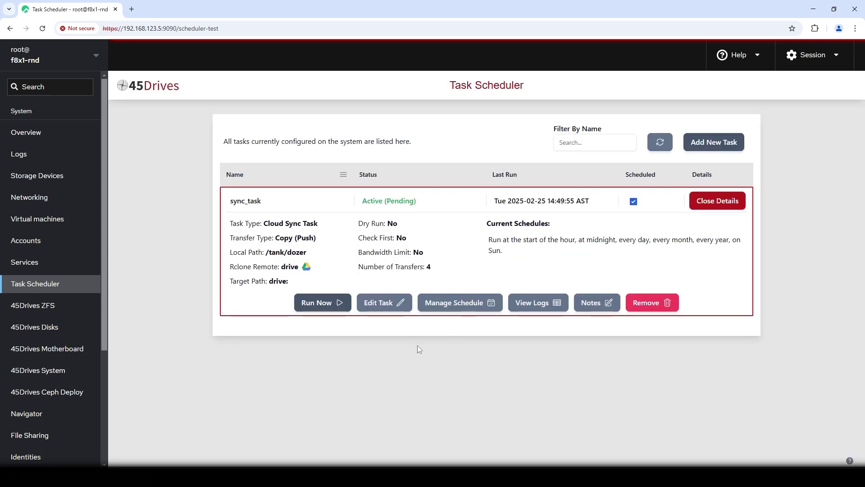